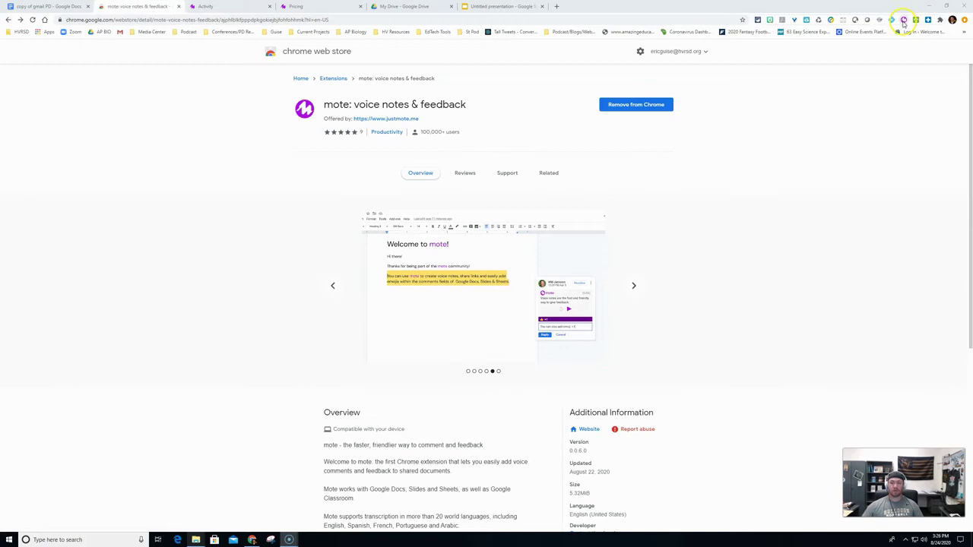
Open the mote extension popup from the Chrome Web Store listing
click(903, 20)
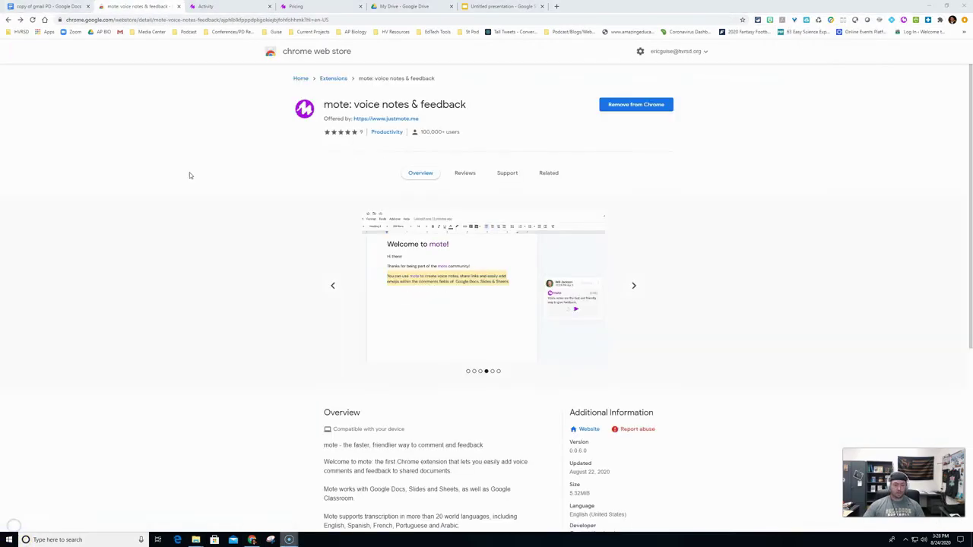
In 'copy of gmail PD', select the heading 'Professional Picture or HV Seal' and start a comment on it
click(38, 6)
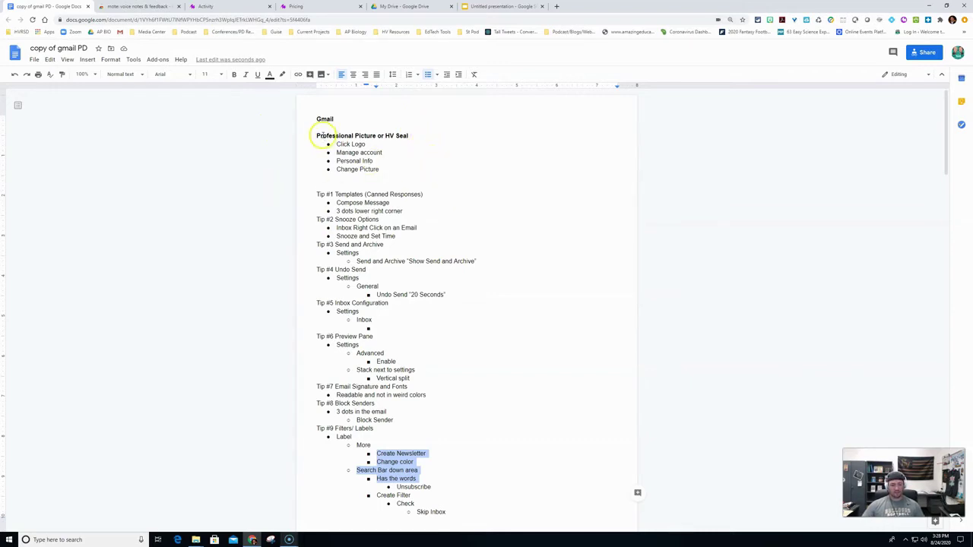
click(434, 159)
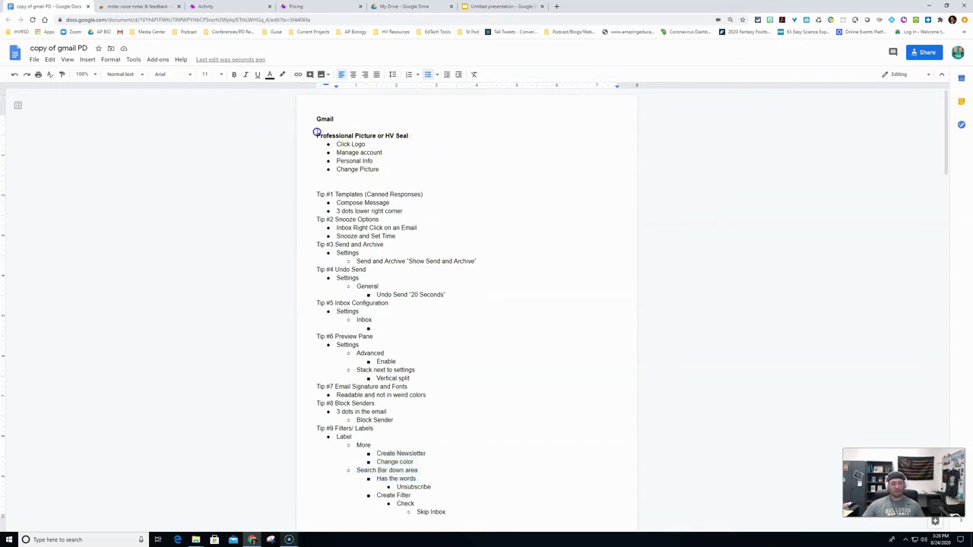
drag(315, 135, 408, 136)
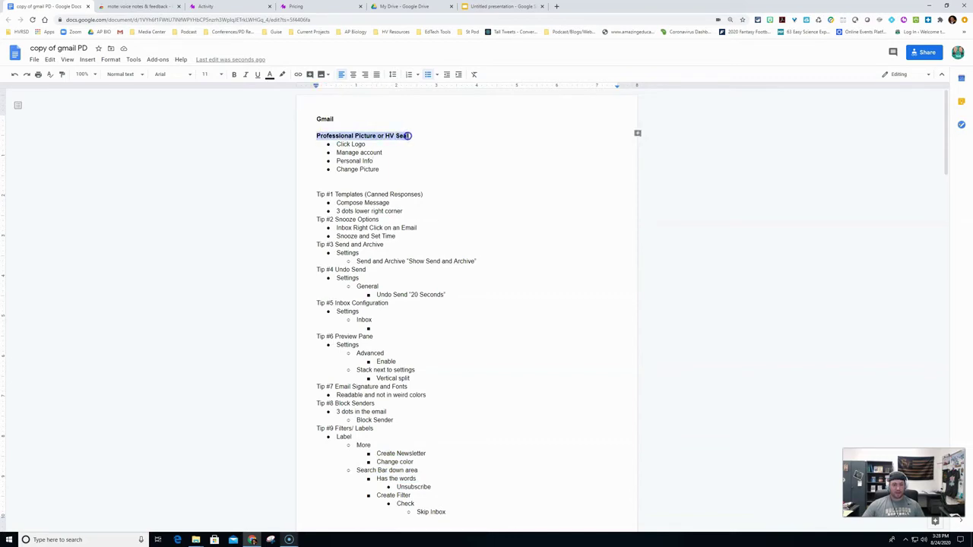
click(638, 133)
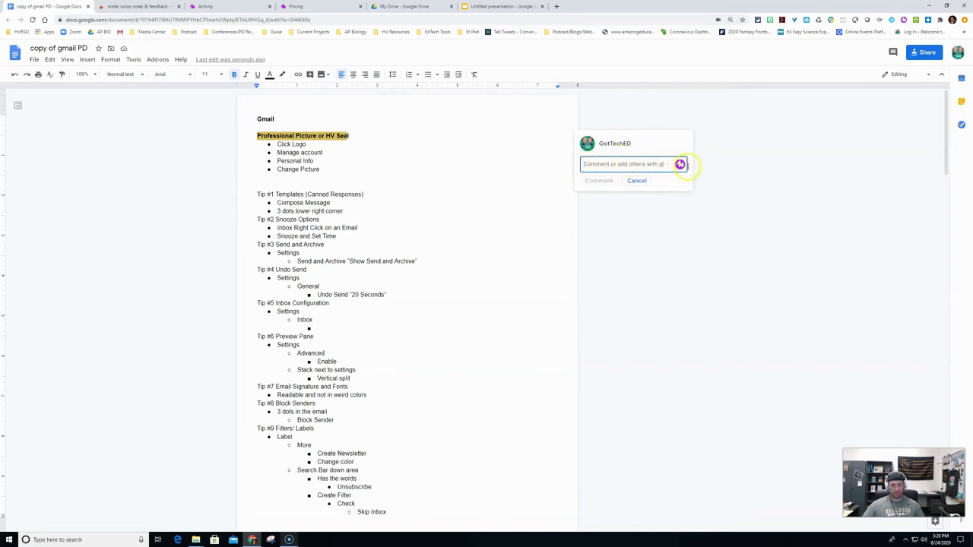
Record a mote voice note into the heading's comment draft
click(666, 218)
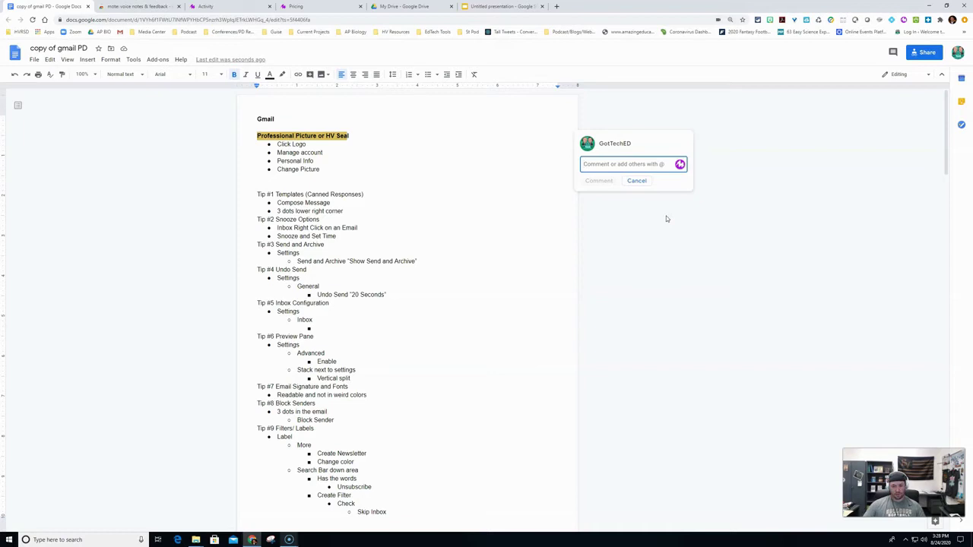
click(681, 165)
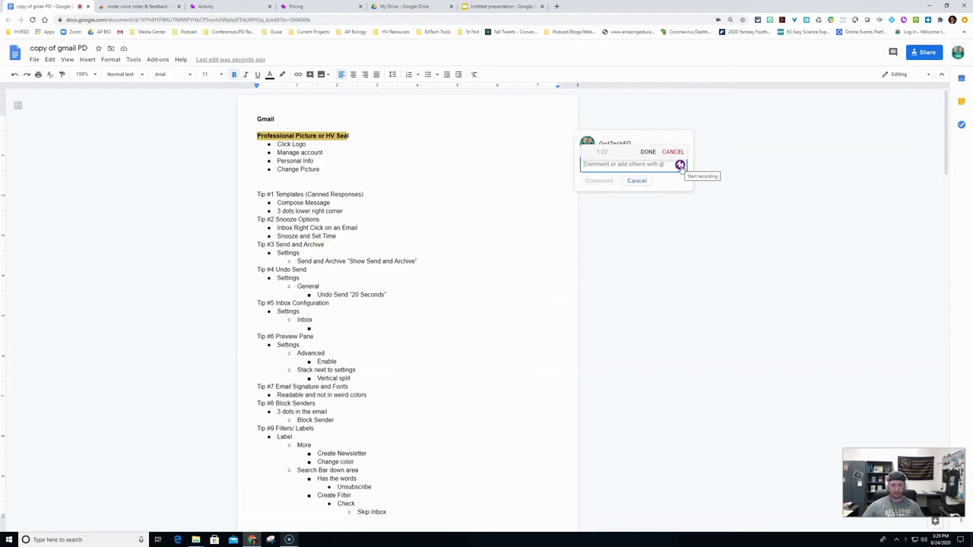
click(647, 153)
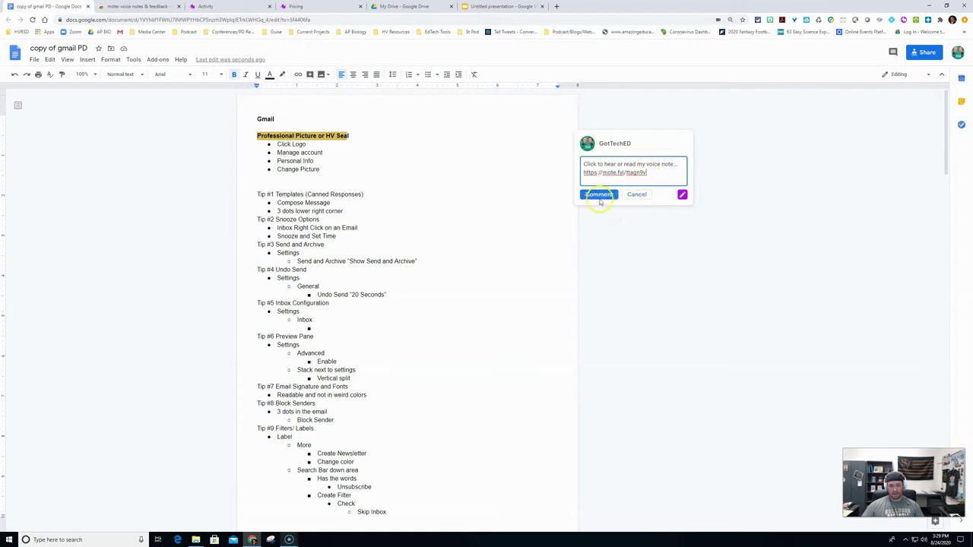
Post the voice-note comment and play back its 0:05 recording
click(598, 195)
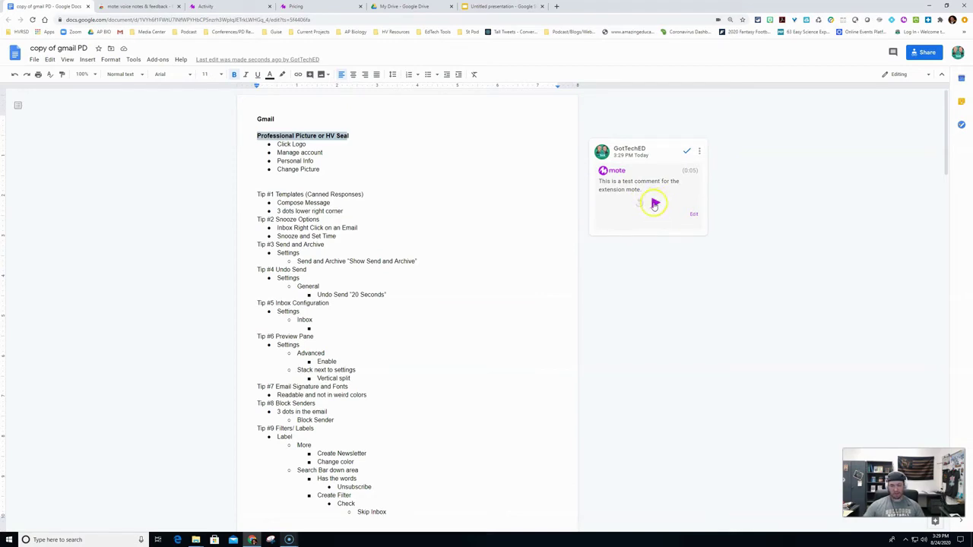
click(655, 204)
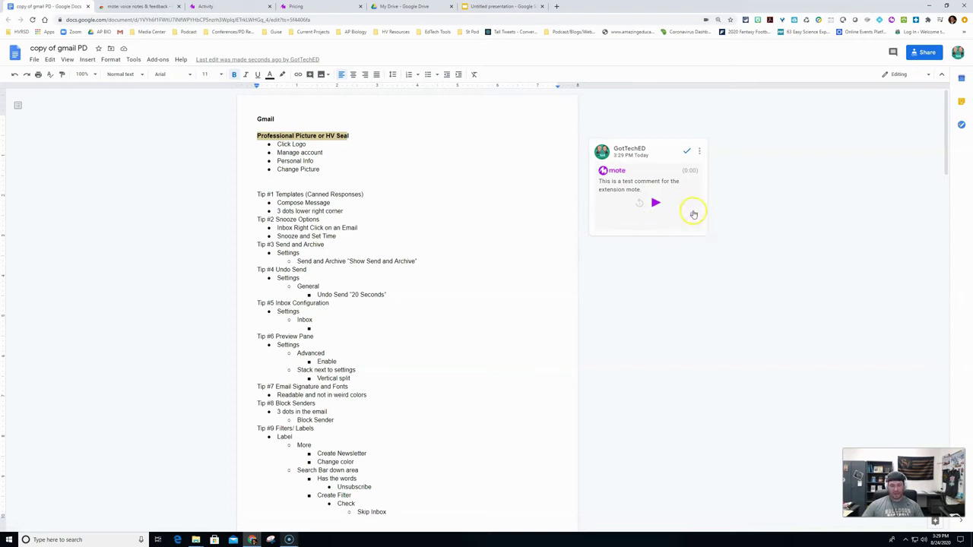
Open the Edit mote transcript dialog for the comment and pause the audio
click(695, 218)
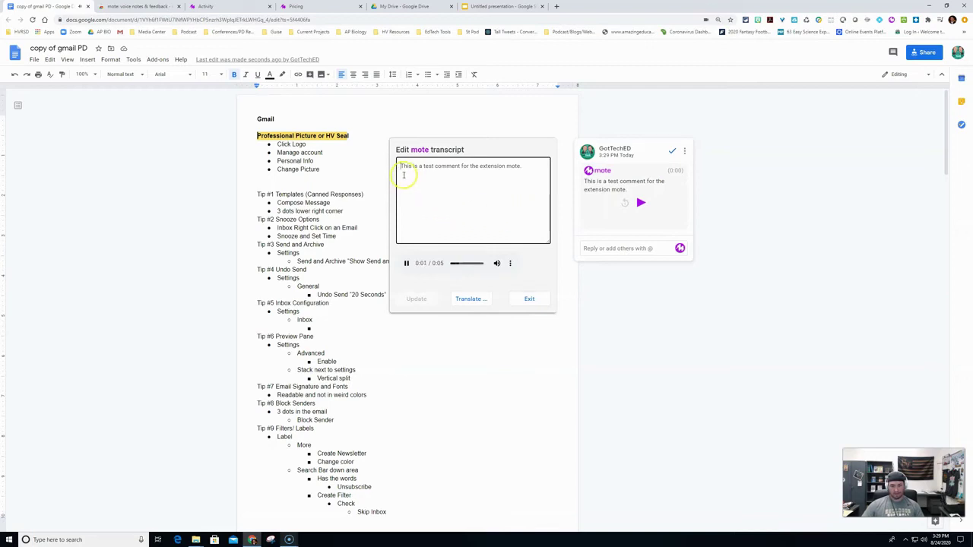
click(407, 263)
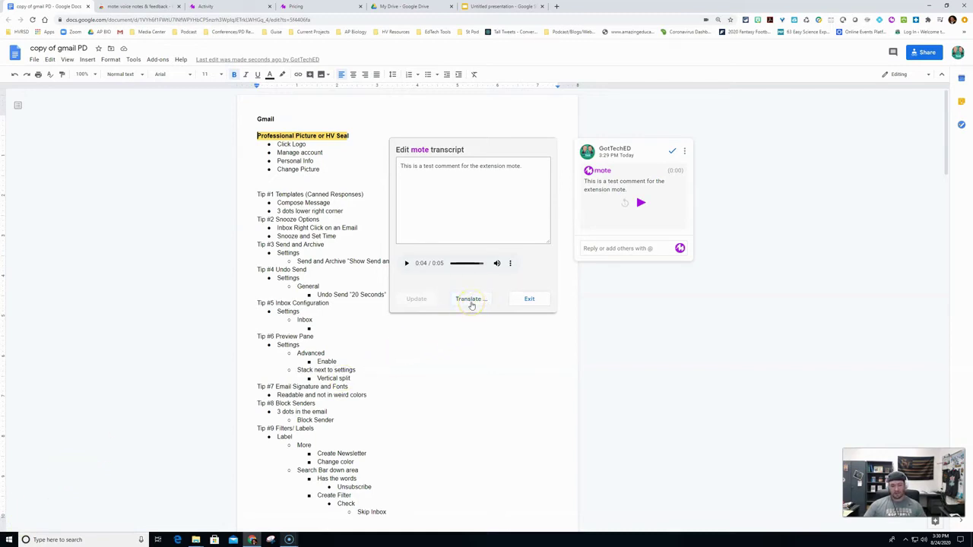
Translate the transcript into Spanish, save it to the comment, and exit the editor
click(472, 301)
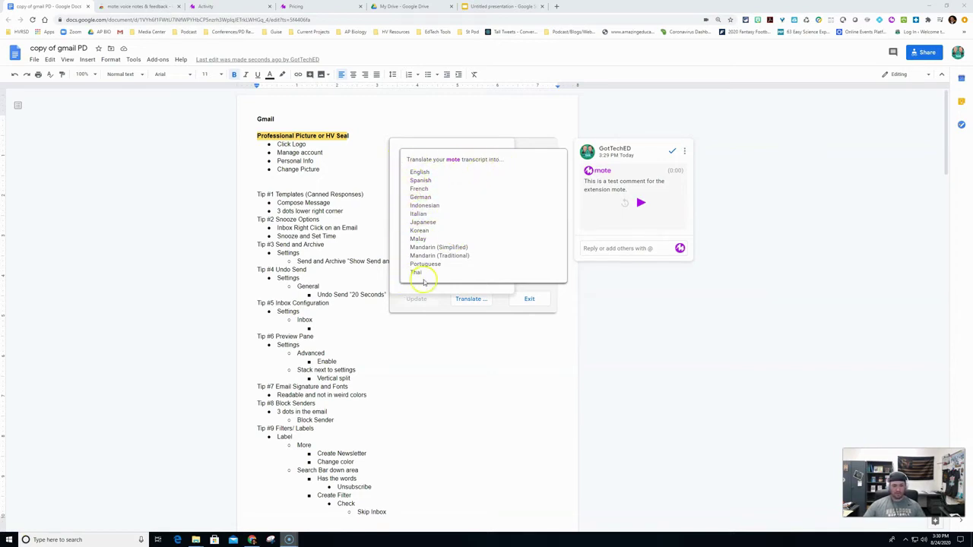
click(420, 180)
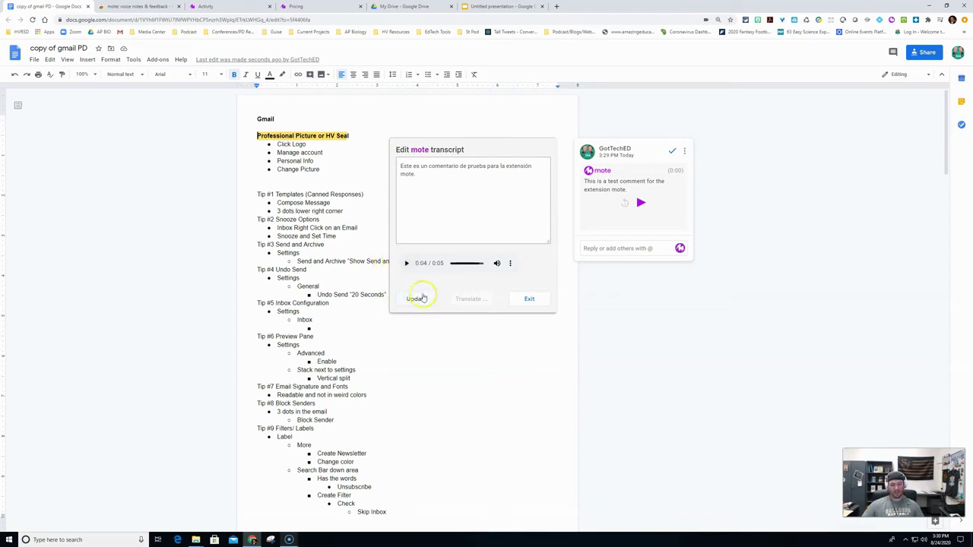
click(410, 299)
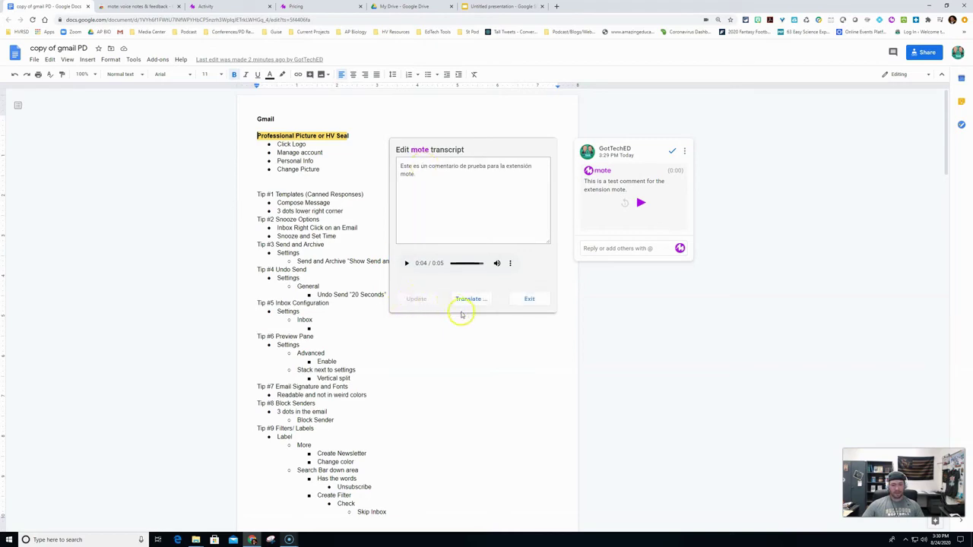
click(529, 298)
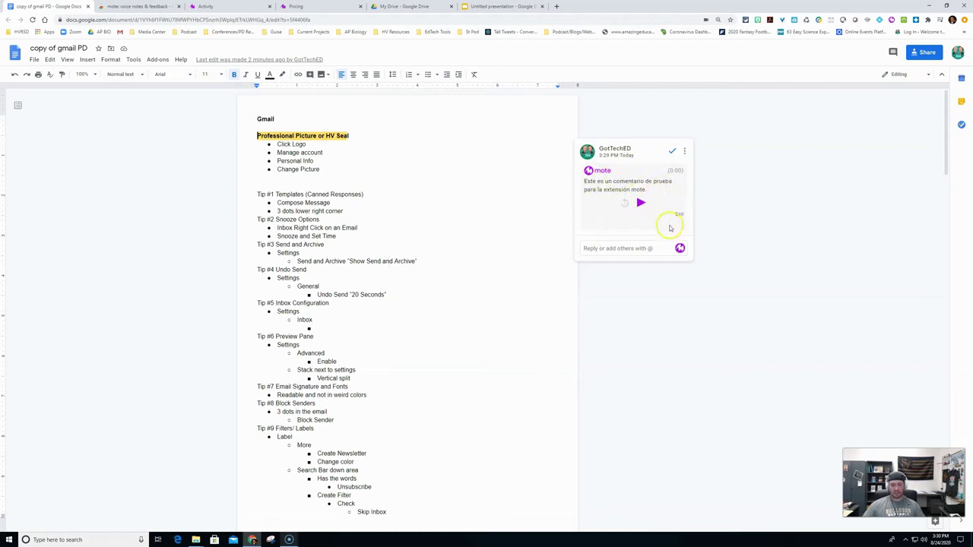
Open mote's 'My activity & engagement' page from the extension popup
click(892, 20)
click(891, 23)
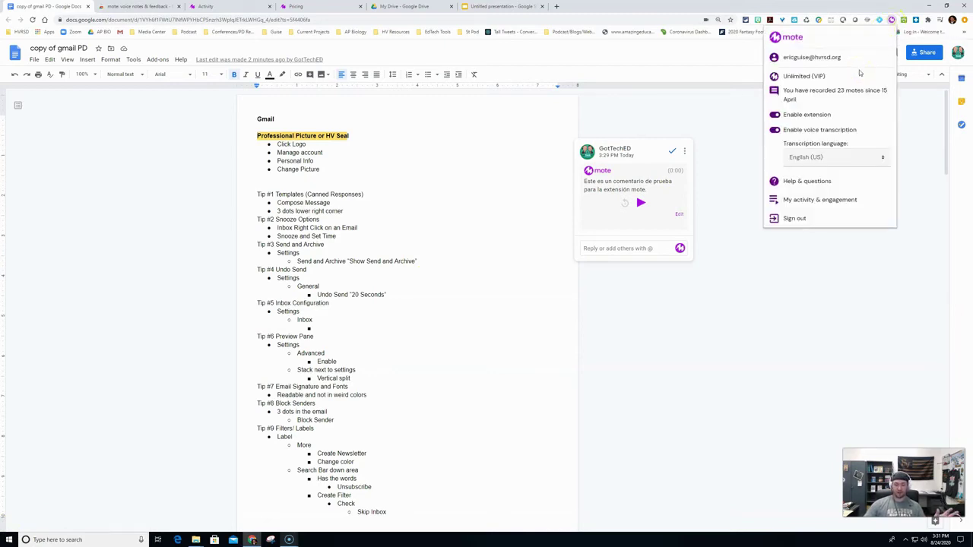
click(794, 203)
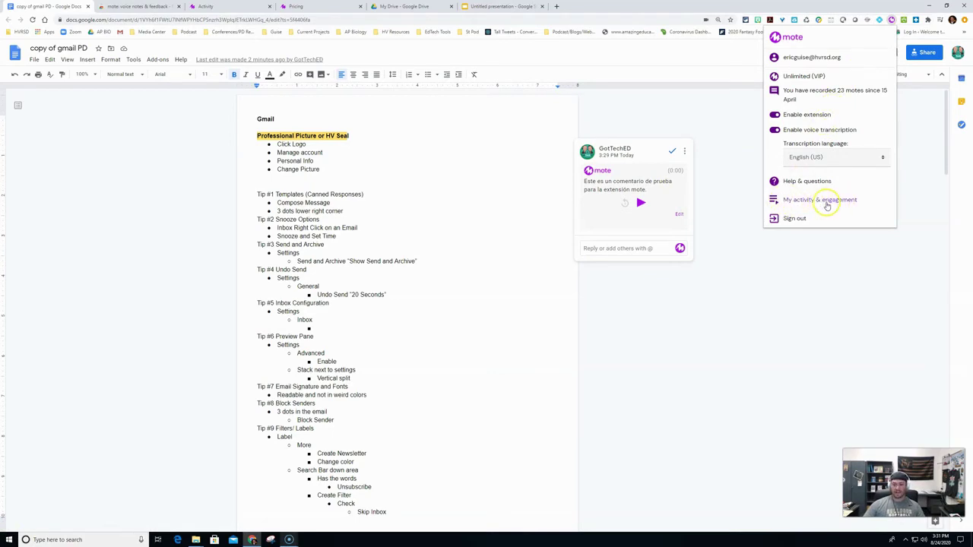
click(827, 206)
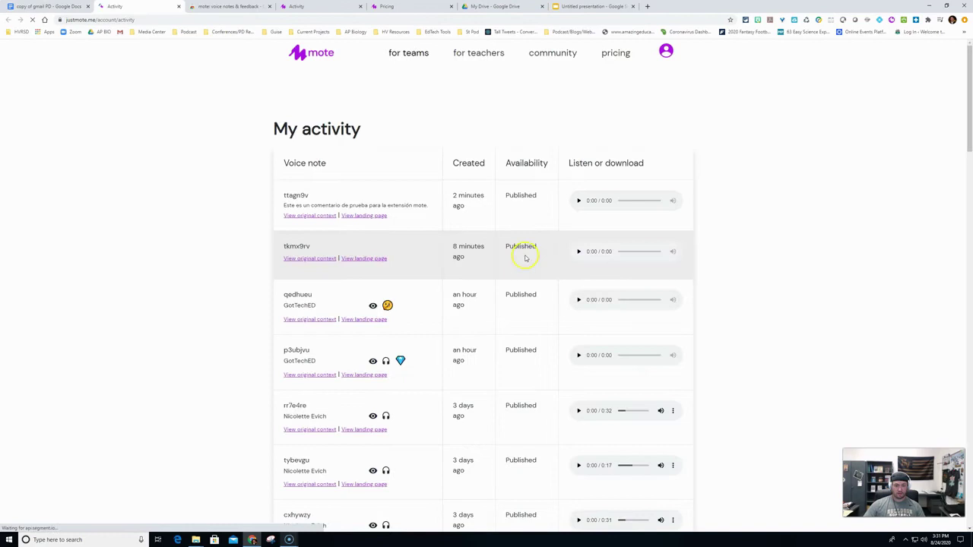
scroll(337, 254, down, 5)
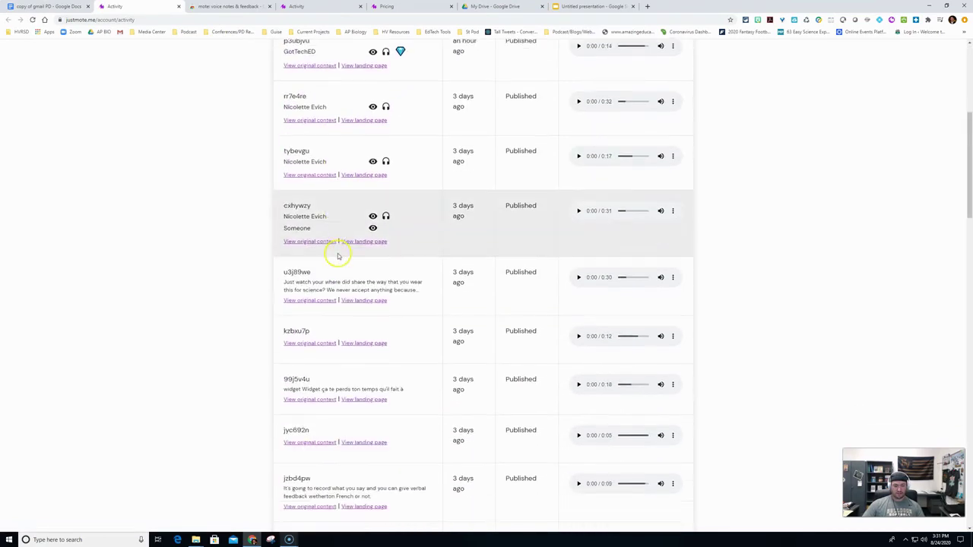
scroll(338, 254, up, 5)
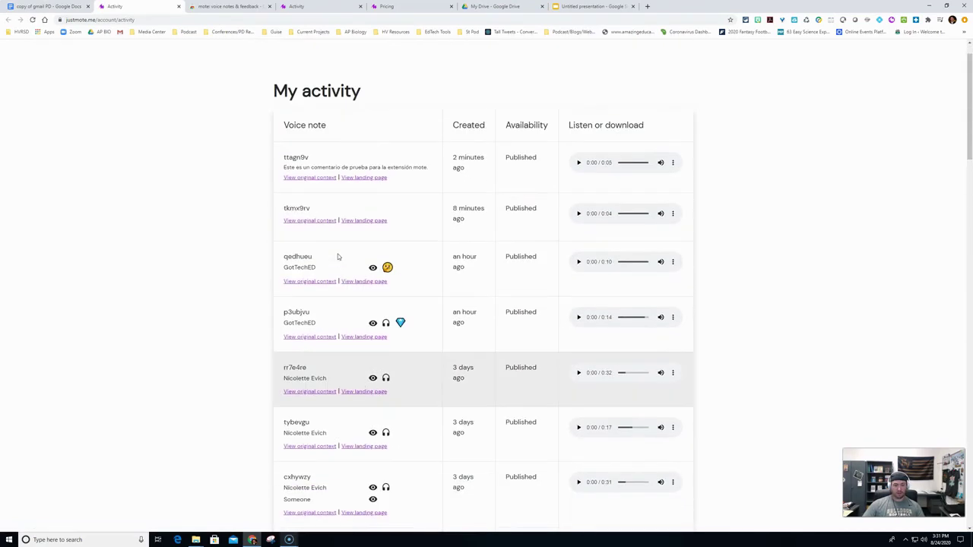
click(266, 290)
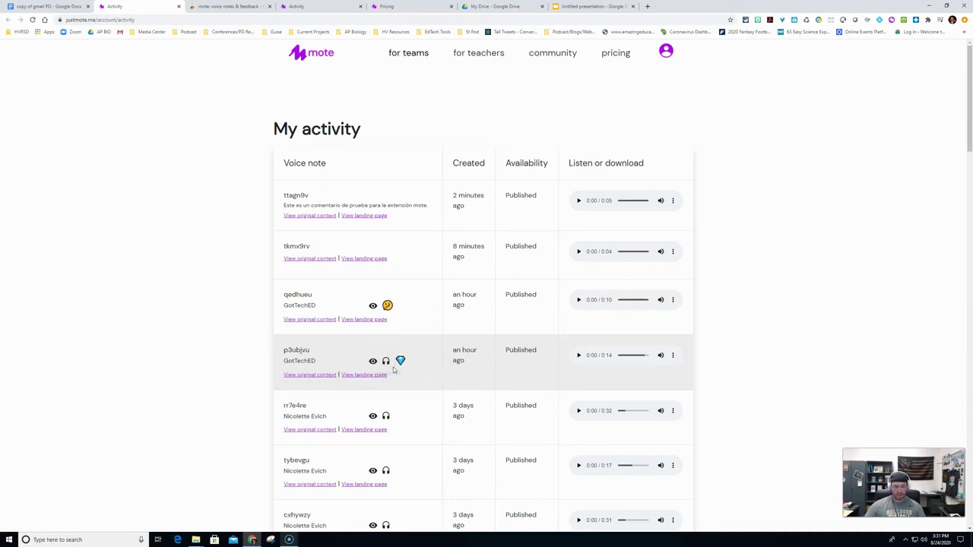
mouse_move(388, 305)
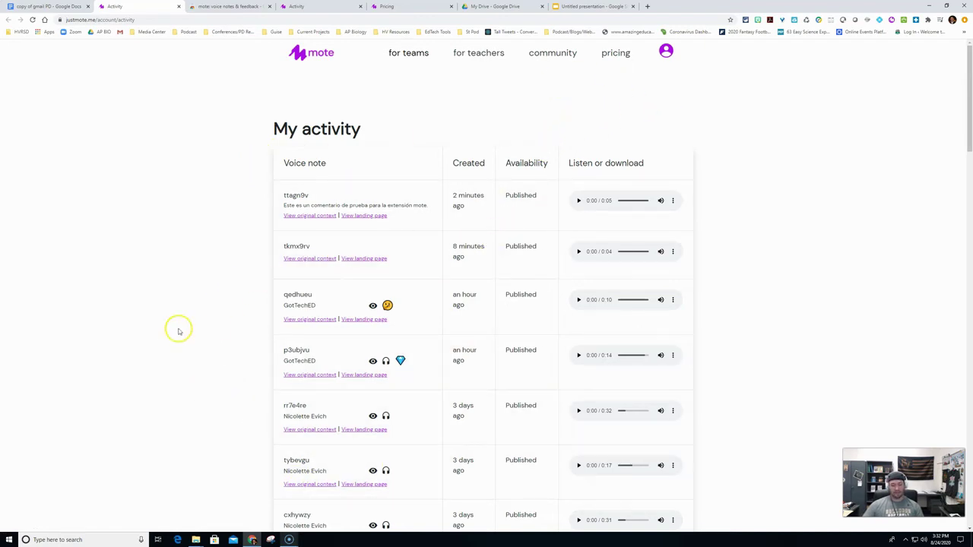
click(891, 20)
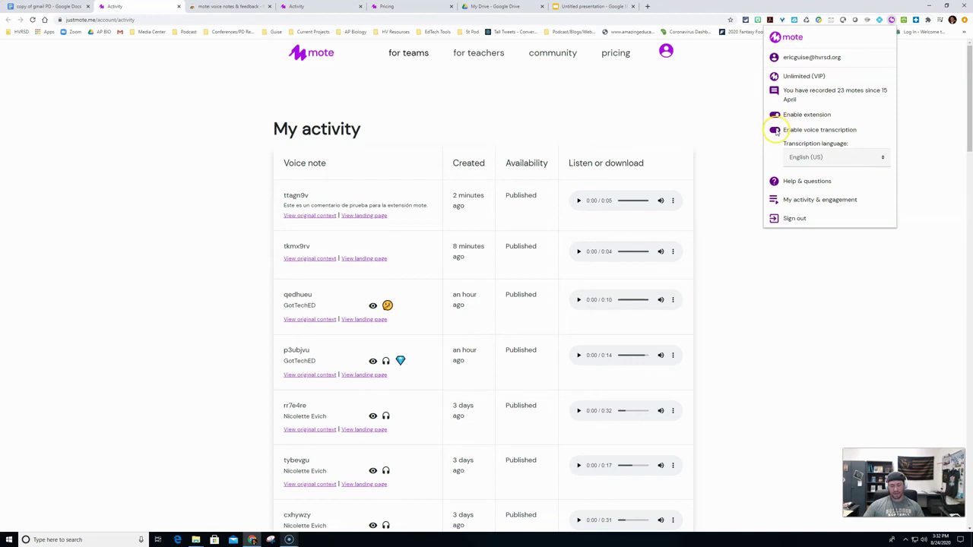
click(726, 133)
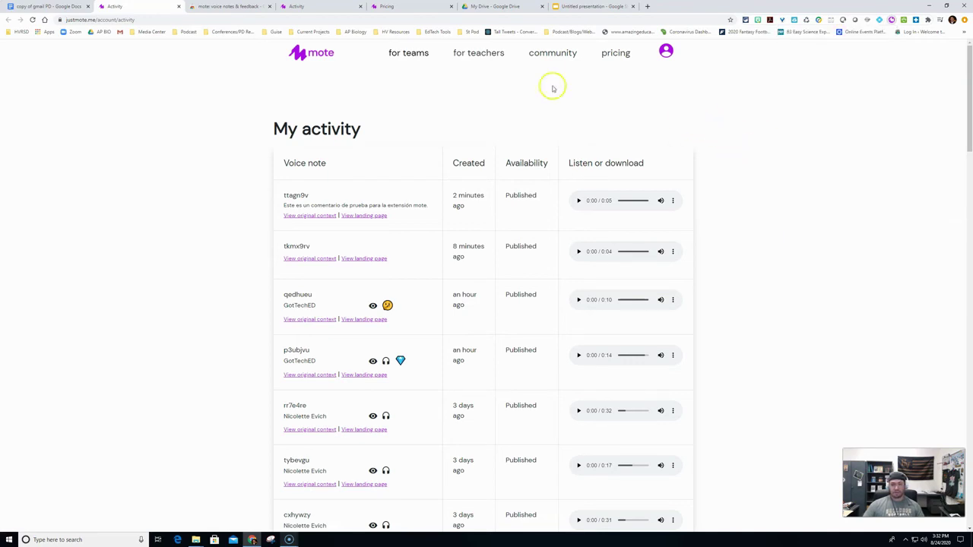
Switch to mote's Pricing page with the Free $0, Essential $19, Unlimited $49 and Schools plans
click(391, 7)
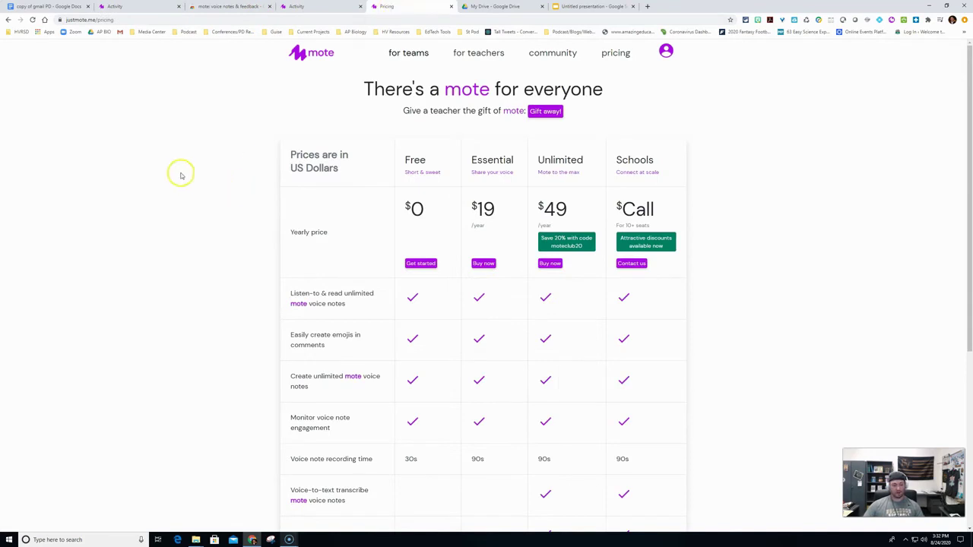
click(14, 532)
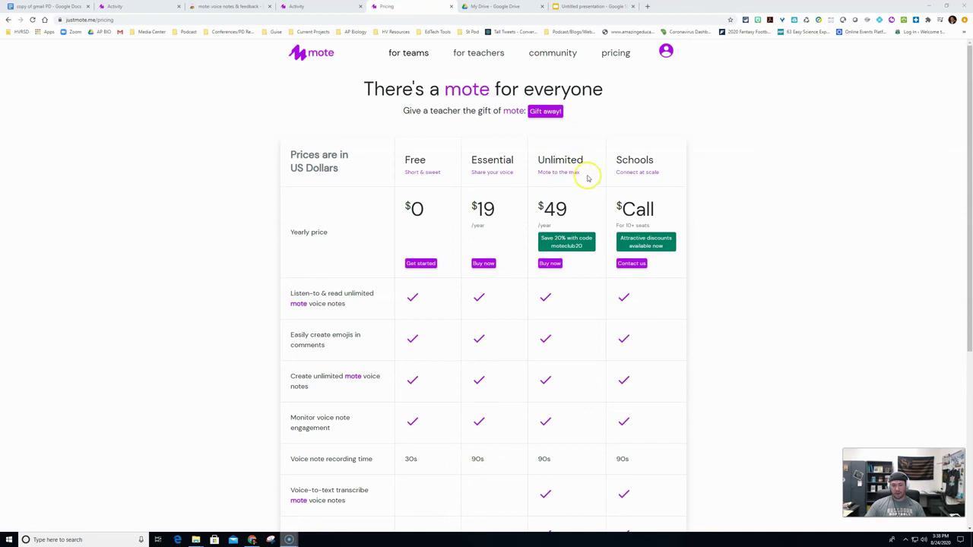
scroll(557, 204, down, 3)
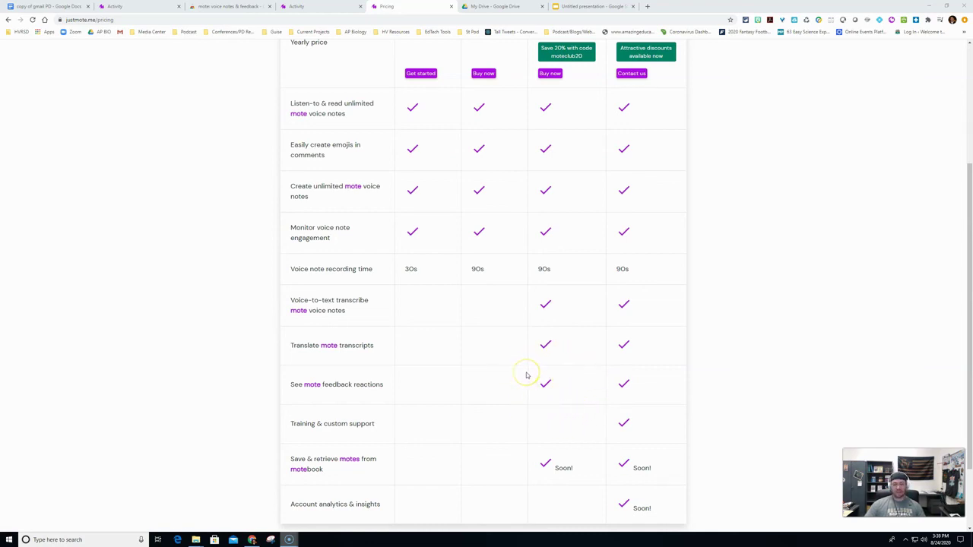
scroll(527, 376, up, 1)
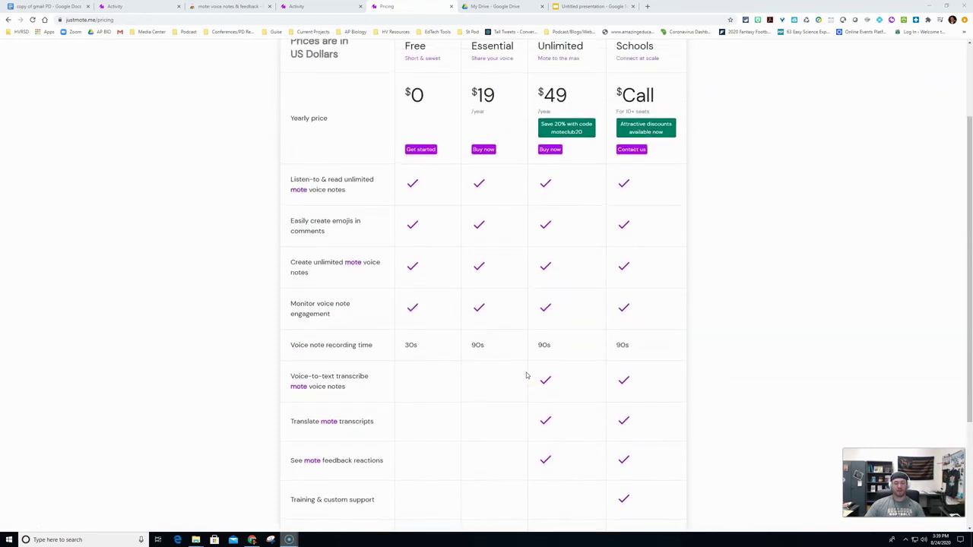
scroll(526, 376, up, 2)
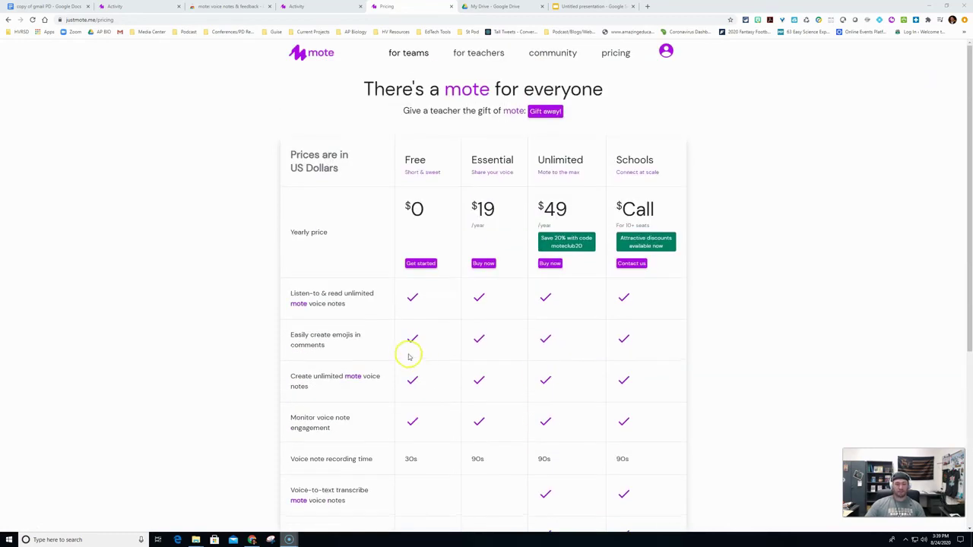